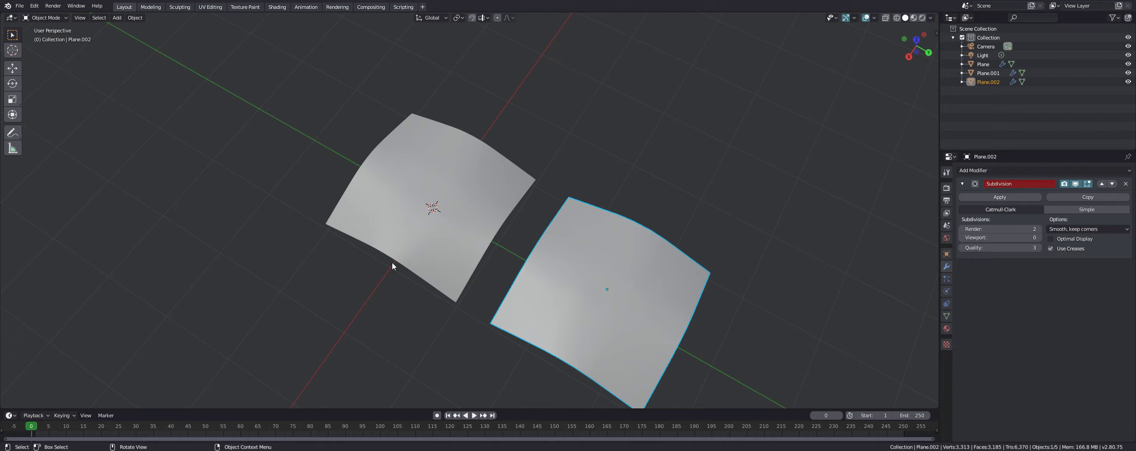
- Examine the curvature of the two curved planes and their mesh topology in Edit Mode, first Plane.002 and also Plane
{"action": "middle_click_drag", "start_coordinate": [422, 233], "coordinate": [610, 168]}
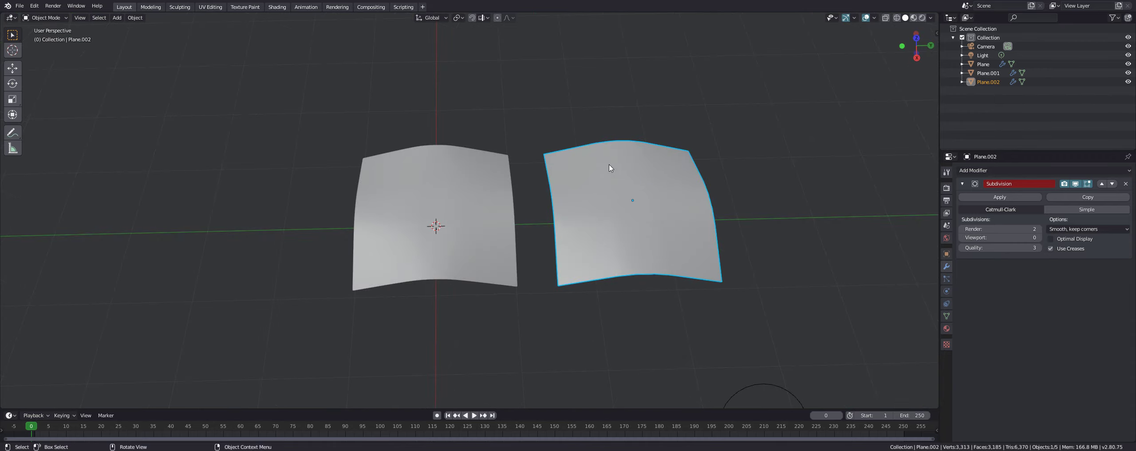
{"action": "middle_click_drag", "start_coordinate": [609, 168], "coordinate": [517, 196]}
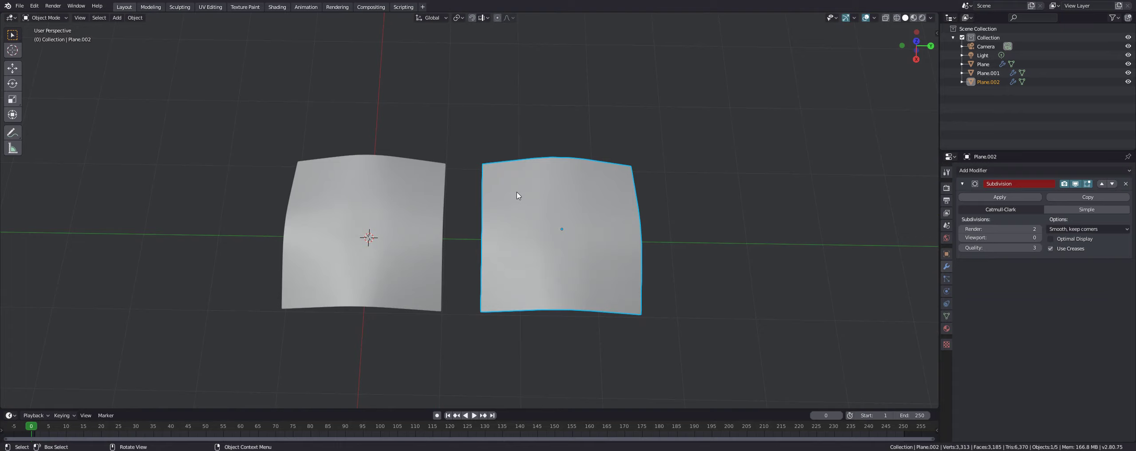
{"action": "middle_click_drag", "start_coordinate": [517, 195], "coordinate": [774, 248]}
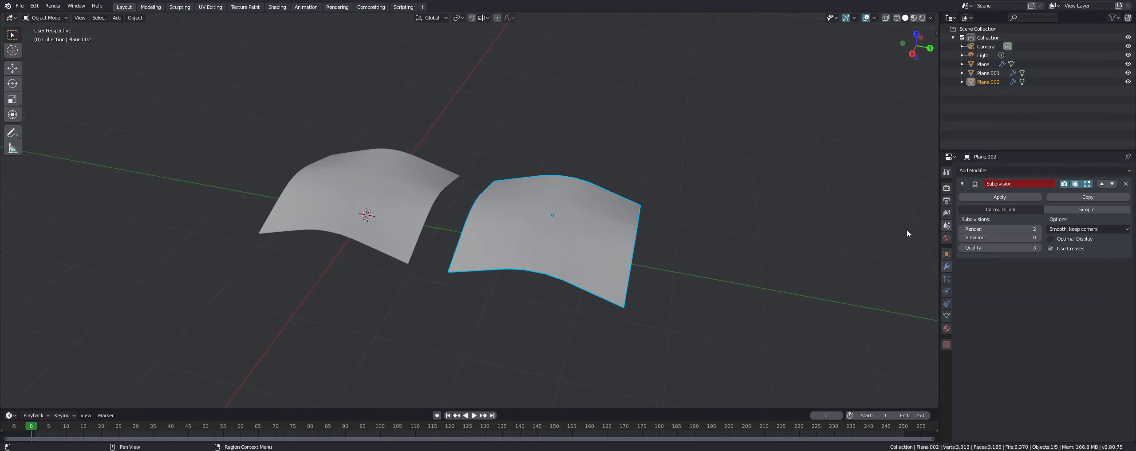
{"action": "key", "text": "Tab"}
{"action": "left_click", "coordinate": [530, 186]}
{"action": "middle_click_drag", "start_coordinate": [576, 224], "coordinate": [520, 222]}
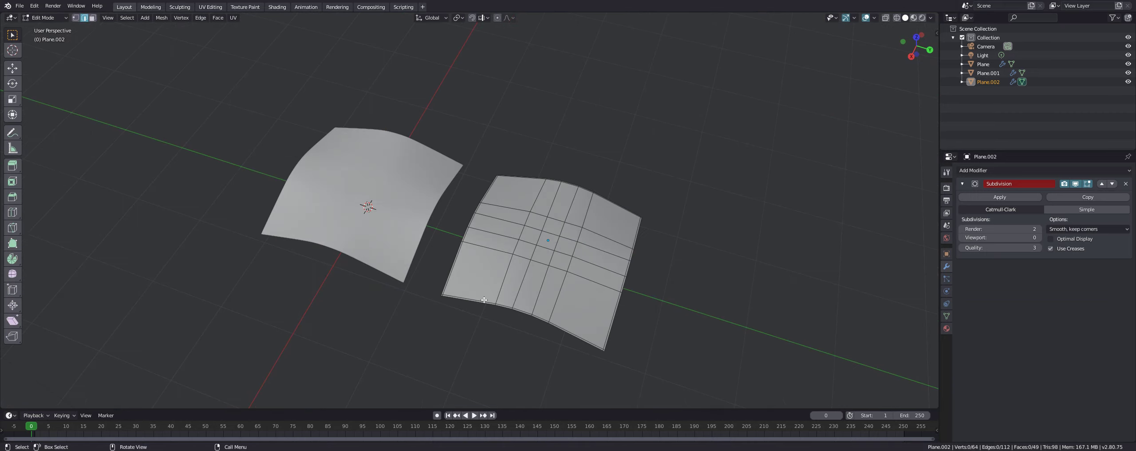
{"action": "key", "text": "Tab"}
{"action": "left_click", "coordinate": [374, 220]}
{"action": "key", "text": "Tab"}
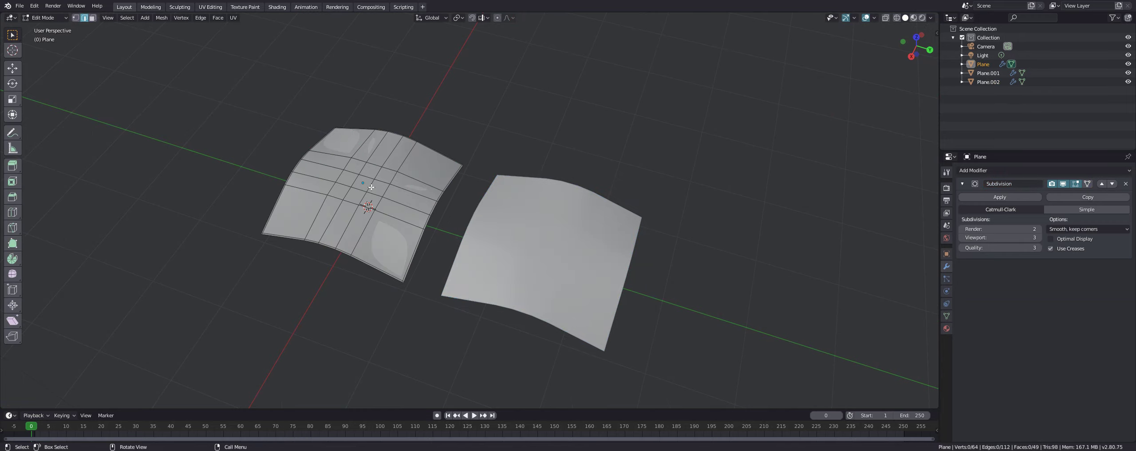
{"action": "middle_click_drag", "start_coordinate": [483, 175], "coordinate": [520, 164]}
{"action": "key", "text": "Tab"}
{"action": "middle_click_drag", "start_coordinate": [556, 189], "coordinate": [535, 209]}
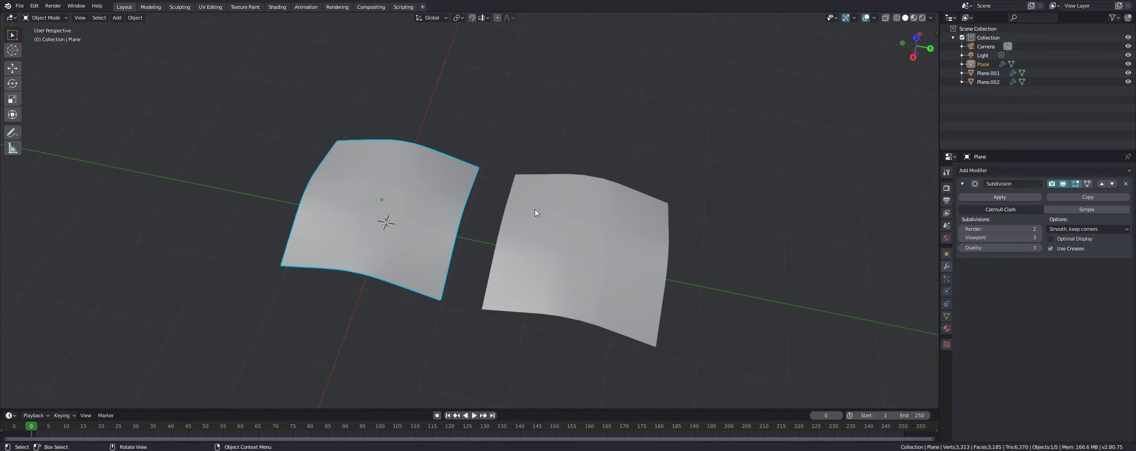
- Set the viewport shading's lighting to MatCap with the black-and-white zebra stripe material
{"action": "left_click", "coordinate": [931, 17]}
{"action": "left_click", "coordinate": [923, 60]}
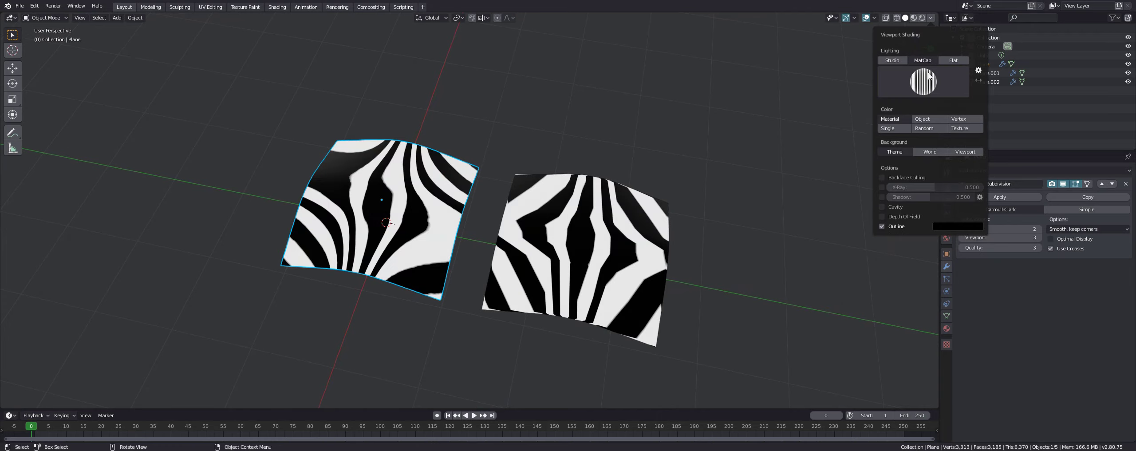
{"action": "left_click", "coordinate": [927, 81]}
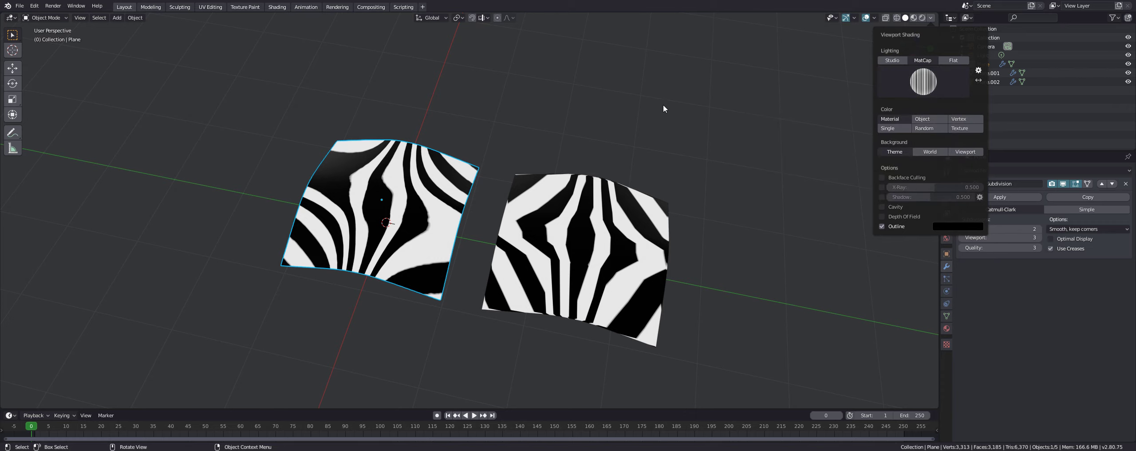
- Examine how the zebra stripes flow across Plane from several angles and compare them with the neighbouring plane
{"action": "middle_click_drag", "start_coordinate": [671, 91], "coordinate": [674, 83]}
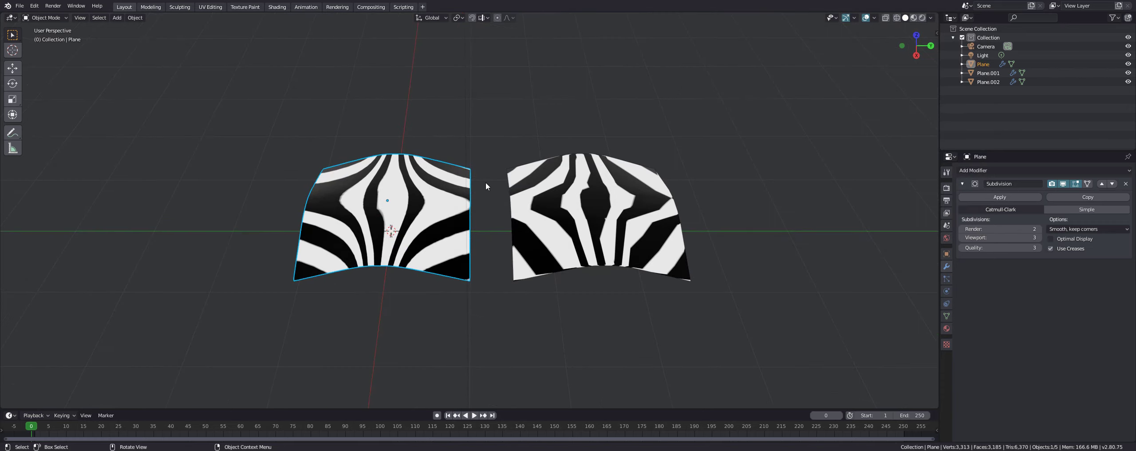
{"action": "scroll", "coordinate": [501, 183], "scroll_direction": "up", "scroll_amount": 5}
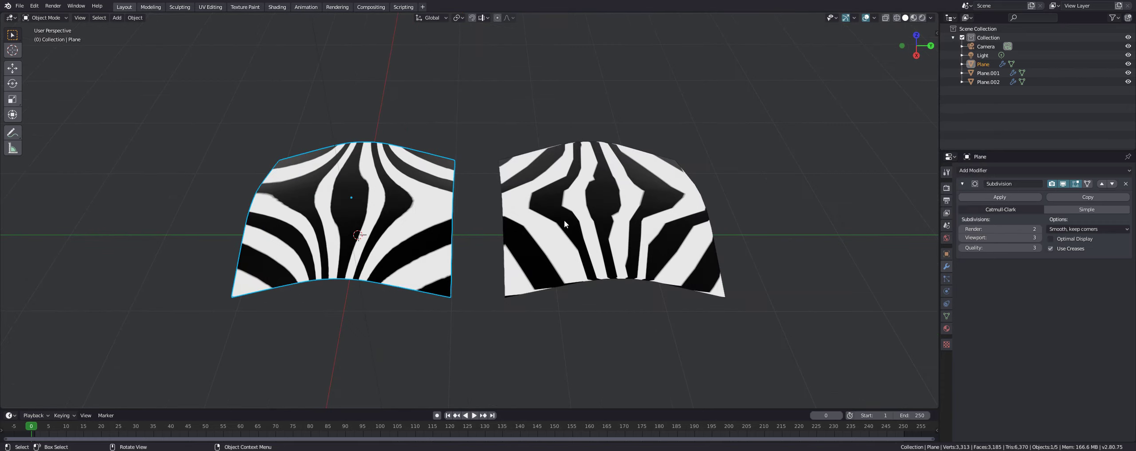
{"action": "middle_click_drag", "start_coordinate": [417, 211], "coordinate": [466, 211], "text": "shift"}
{"action": "middle_click_drag", "start_coordinate": [320, 202], "coordinate": [519, 216], "text": "shift"}
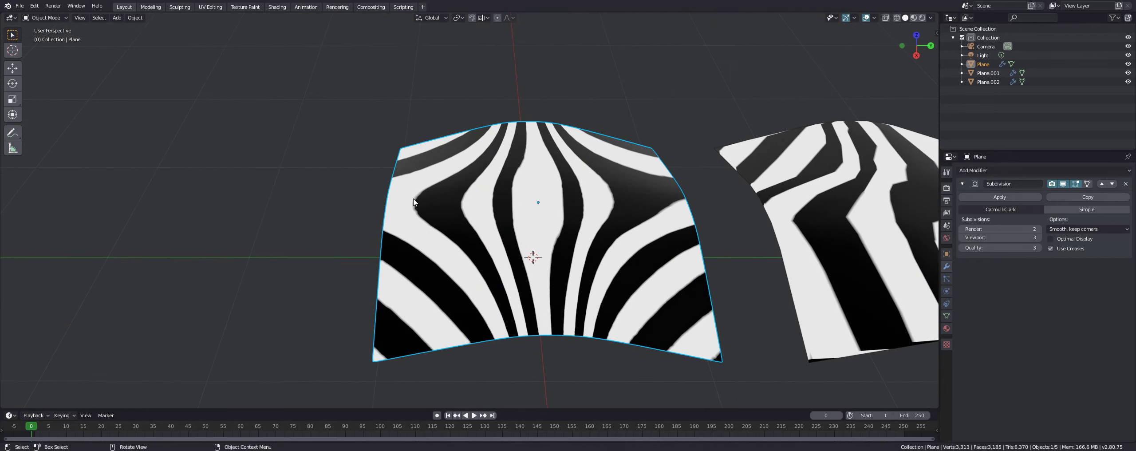
{"action": "middle_click_drag", "start_coordinate": [508, 210], "coordinate": [441, 228]}
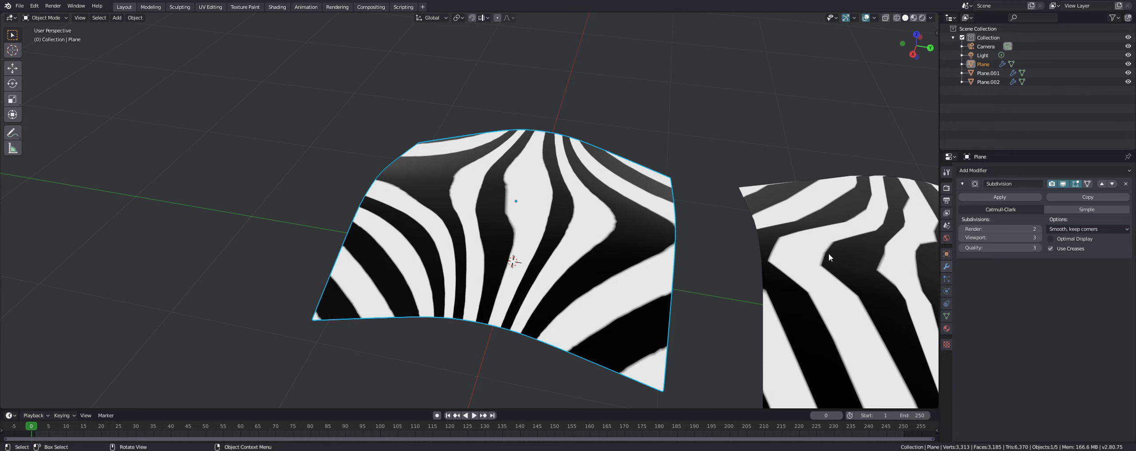
- Select Plane.002 and examine the zebra stripes across its surface from several angles
{"action": "middle_click_drag", "start_coordinate": [844, 203], "coordinate": [581, 173]}
{"action": "left_click", "coordinate": [587, 158]}
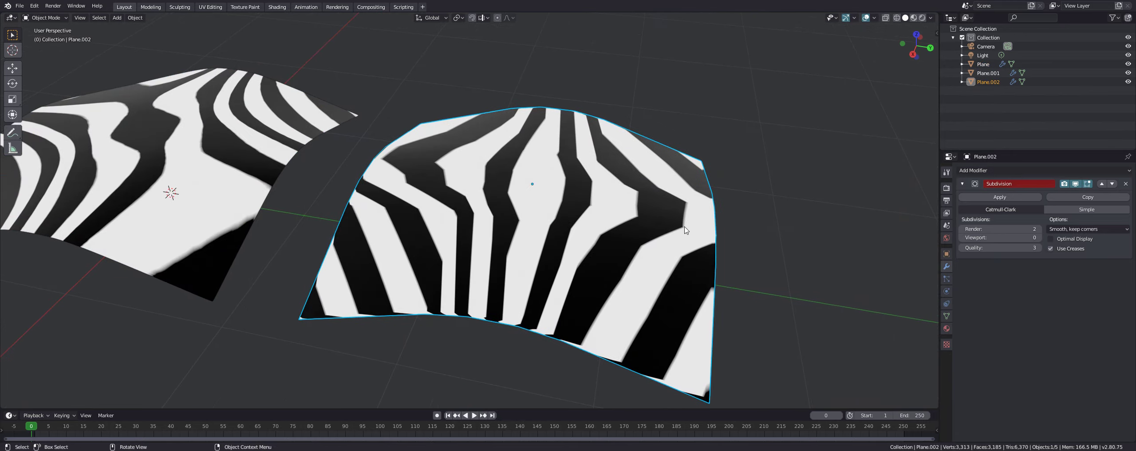
{"action": "middle_click_drag", "start_coordinate": [566, 118], "coordinate": [525, 112]}
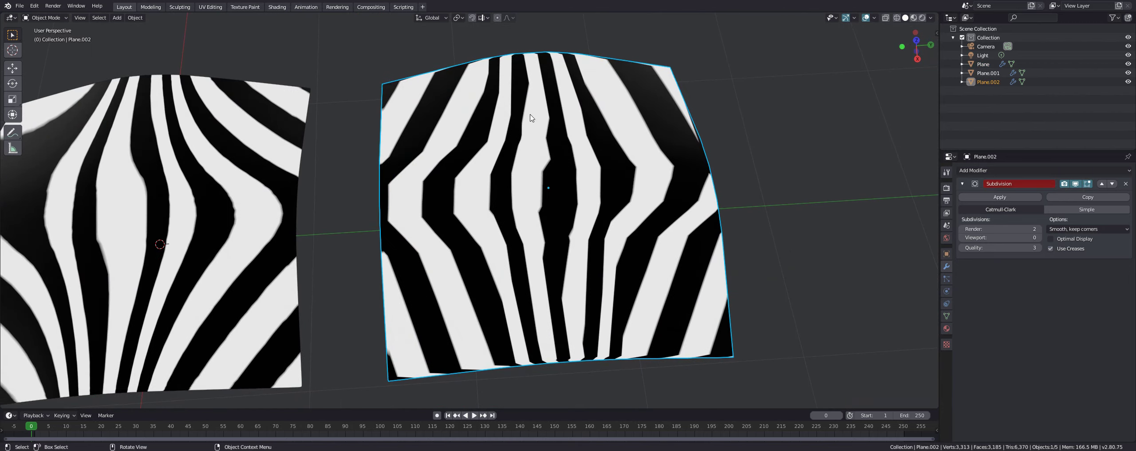
{"action": "middle_click_drag", "start_coordinate": [593, 254], "coordinate": [554, 233]}
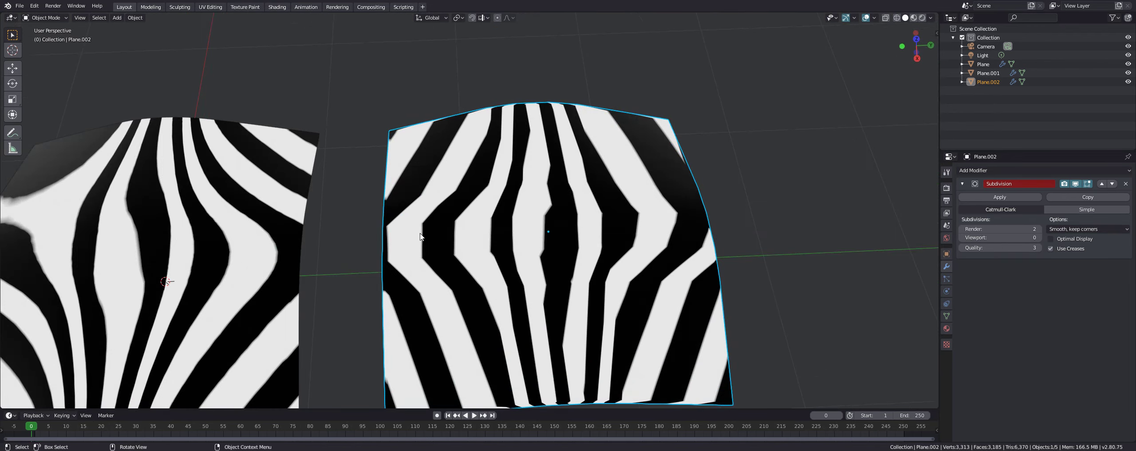
{"action": "middle_click_drag", "start_coordinate": [454, 310], "coordinate": [441, 155]}
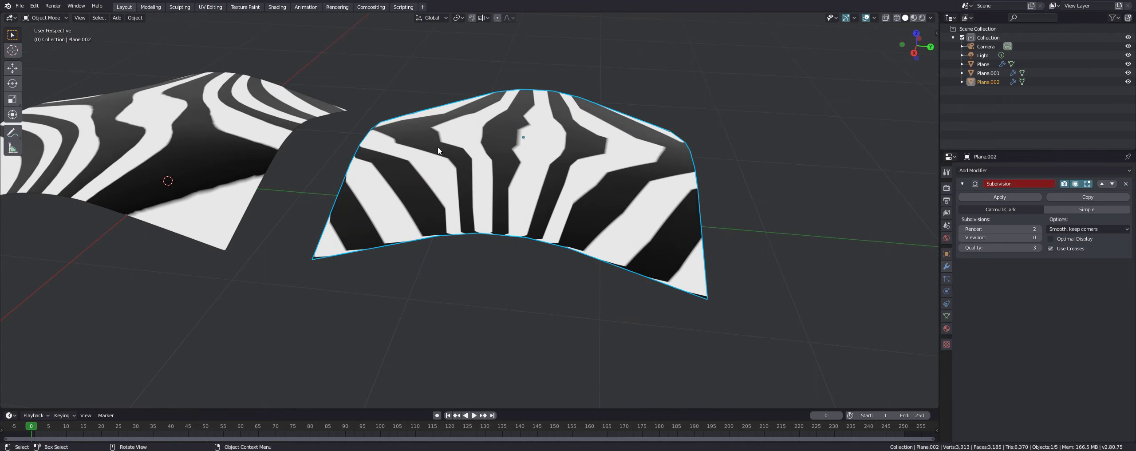
{"action": "middle_click_drag", "start_coordinate": [454, 173], "coordinate": [528, 219]}
- Check the zebra stripes on Plane.002 against its edge loops in Edit Mode
{"action": "key", "text": "Tab"}
{"action": "left_click", "coordinate": [538, 167]}
{"action": "middle_click_drag", "start_coordinate": [523, 185], "coordinate": [510, 165]}
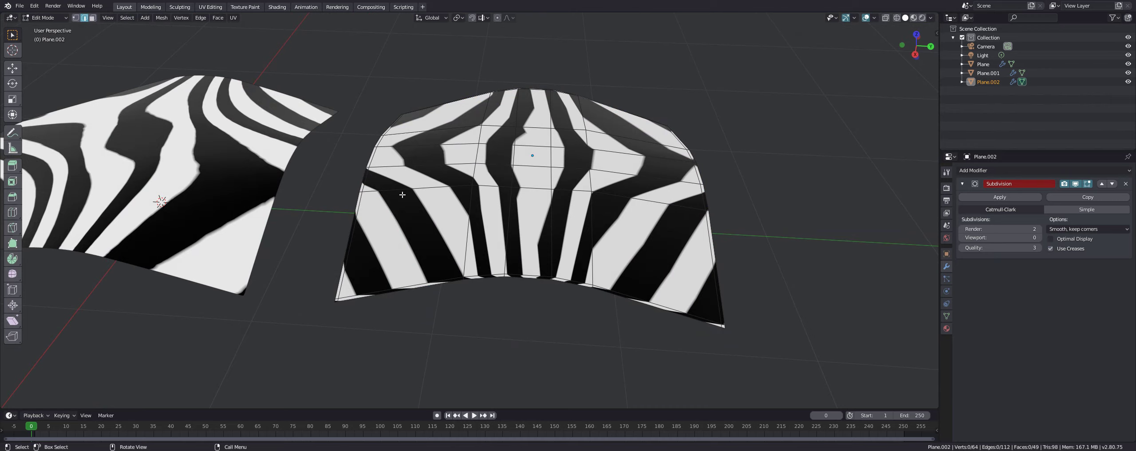
{"action": "middle_click_drag", "start_coordinate": [402, 195], "coordinate": [452, 229]}
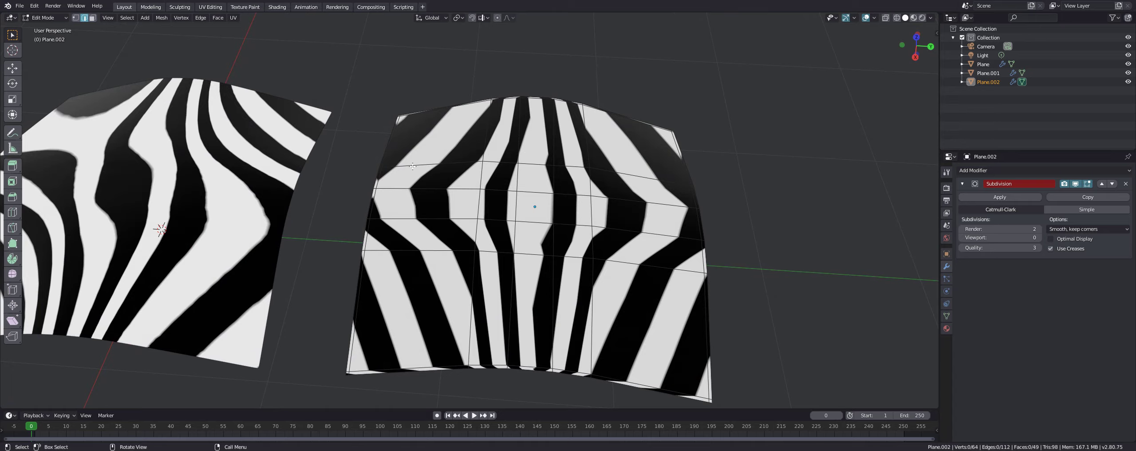
{"action": "middle_click_drag", "start_coordinate": [414, 182], "coordinate": [442, 174], "text": "shift"}
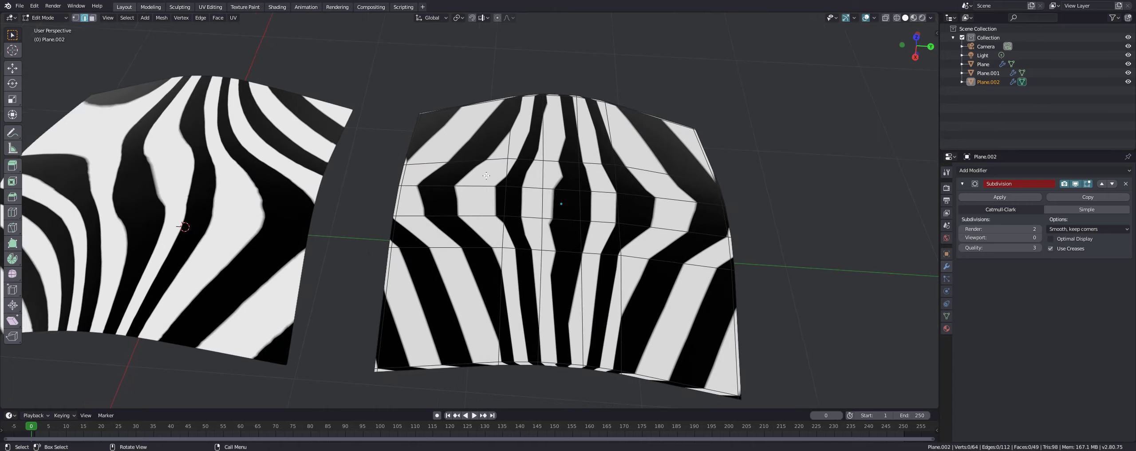
{"action": "key", "text": "Tab"}
{"action": "middle_click_drag", "start_coordinate": [390, 201], "coordinate": [443, 188], "text": "shift"}
{"action": "key", "text": "Tab"}
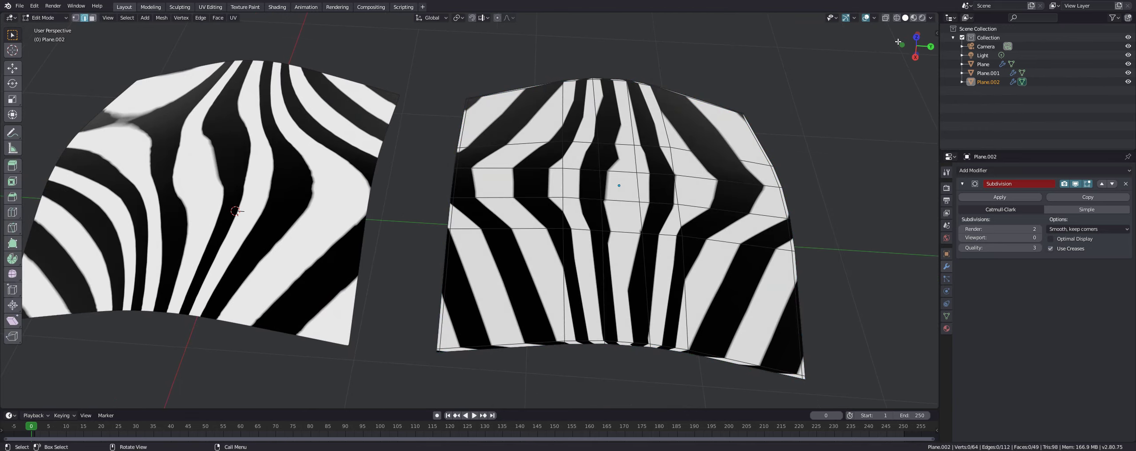
- Switch the viewport lighting to Studio to inspect both planes with plain shading, and restore the MatCap lighting
{"action": "left_click", "coordinate": [931, 18]}
{"action": "left_click", "coordinate": [892, 60]}
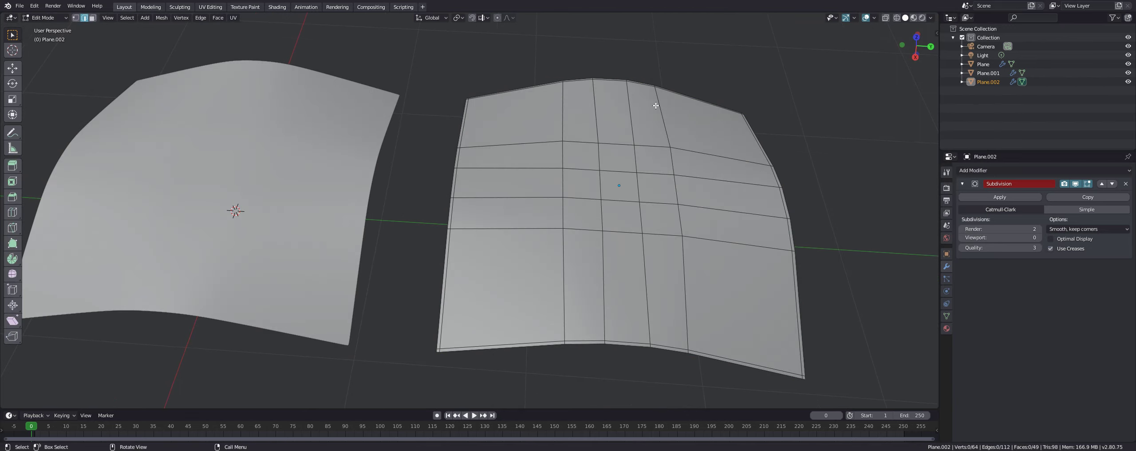
{"action": "key", "text": "Tab"}
{"action": "middle_click_drag", "start_coordinate": [561, 145], "coordinate": [684, 133], "text": "shift"}
{"action": "left_click", "coordinate": [931, 18]}
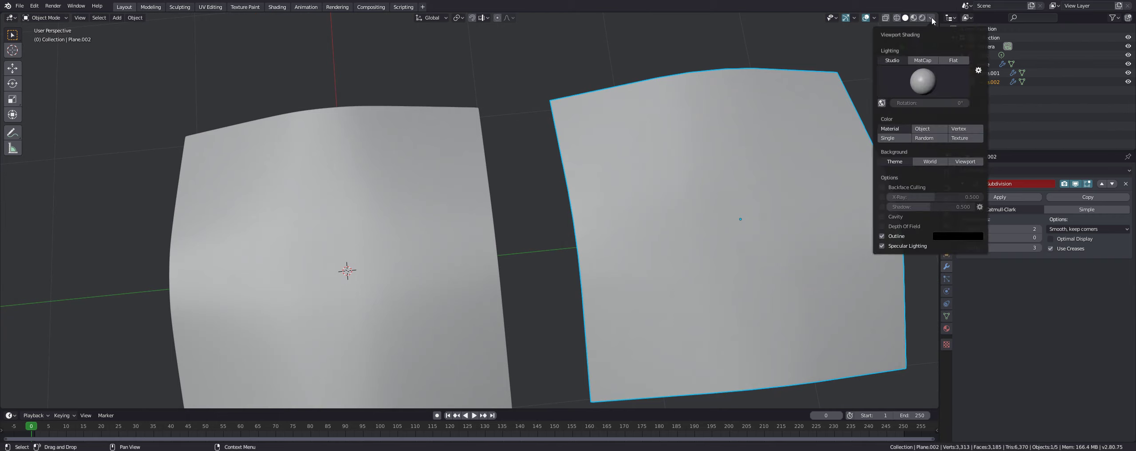
{"action": "left_click", "coordinate": [923, 60]}
- Compare the zebra stripes of both planes and select Plane to check its Subdivision modifier settings
{"action": "mouse_move", "coordinate": [795, 95]}
{"action": "middle_mouse_down"}
{"action": "mouse_move", "coordinate": [526, 96]}
{"action": "mouse_move", "coordinate": [717, 208]}
{"action": "middle_mouse_up"}
{"action": "scroll", "coordinate": [532, 87], "scroll_direction": "down", "scroll_amount": 4}
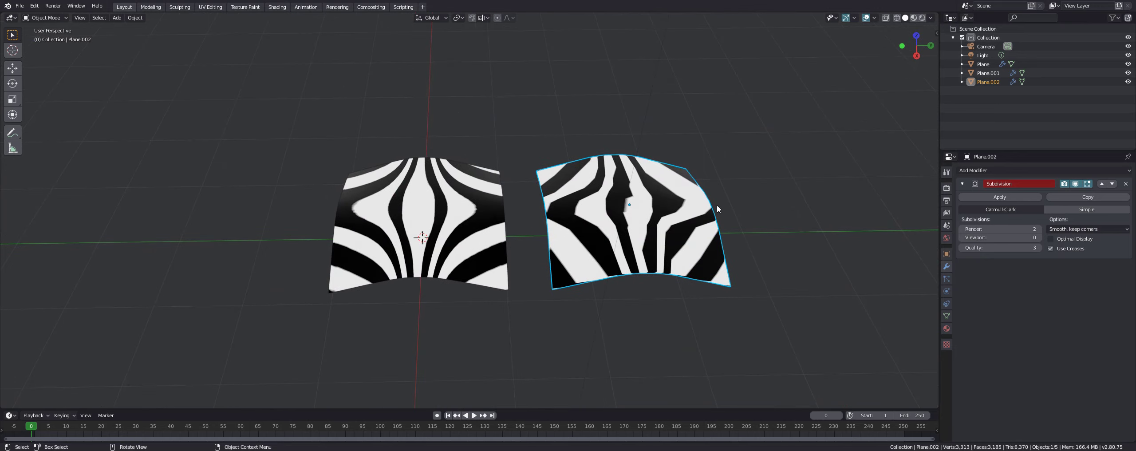
{"action": "scroll", "coordinate": [538, 217], "scroll_direction": "up", "scroll_amount": 4}
{"action": "left_click", "coordinate": [397, 224]}
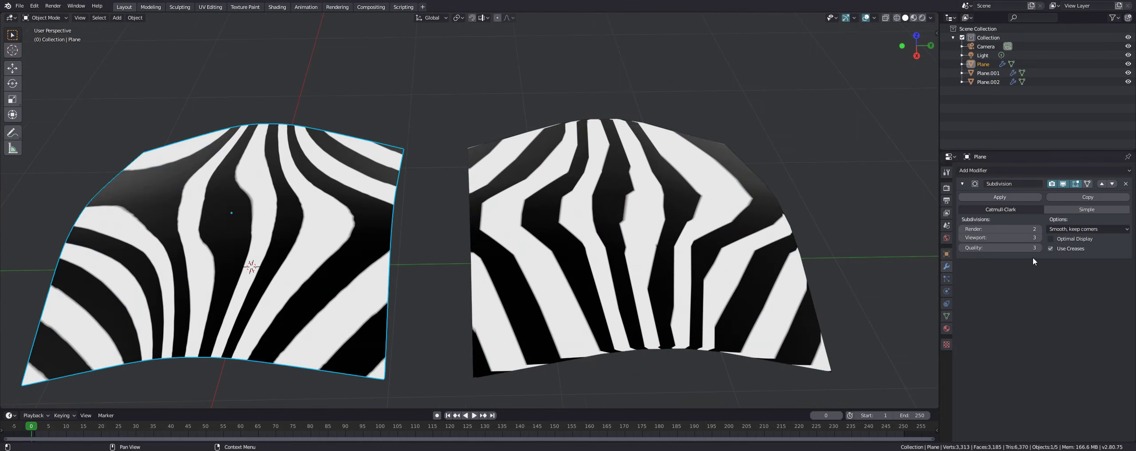
- Select Plane.002 and set the viewport level of its Subdivision modifier to 2
{"action": "left_click", "coordinate": [749, 234]}
{"action": "scroll", "coordinate": [621, 181], "scroll_direction": "up", "scroll_amount": 1}
{"action": "middle_click_drag", "start_coordinate": [621, 182], "coordinate": [628, 190]}
{"action": "middle_click_drag", "start_coordinate": [690, 226], "coordinate": [634, 186], "text": "shift"}
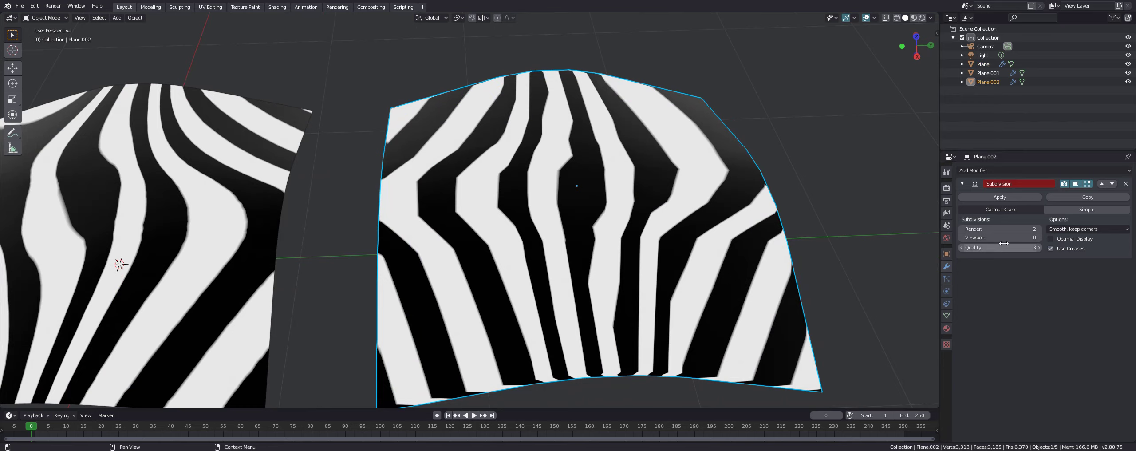
{"action": "left_click", "coordinate": [1038, 237]}
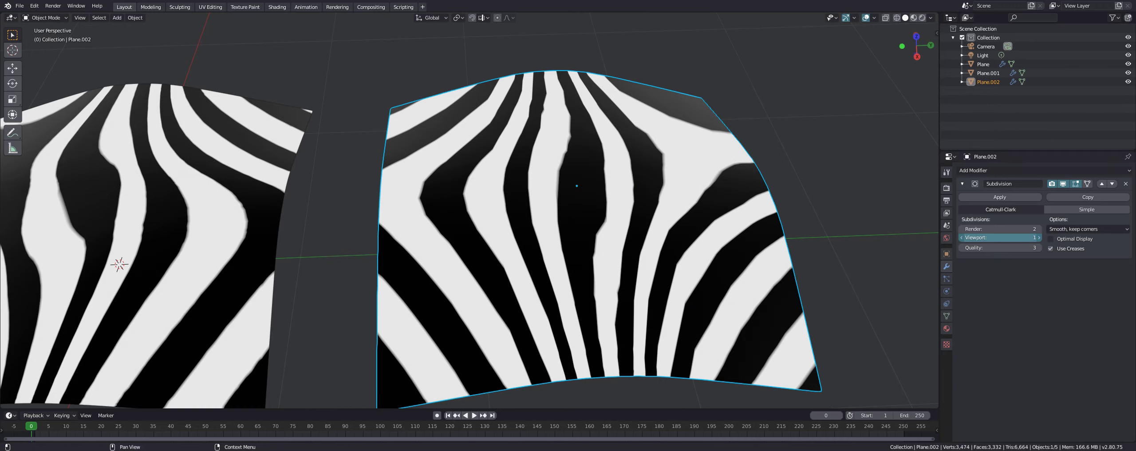
{"action": "left_click", "coordinate": [1039, 238]}
- Compare the stripes of both planes and set Plane.002's viewport subdivision level to 3
{"action": "middle_click_drag", "start_coordinate": [572, 295], "coordinate": [465, 325]}
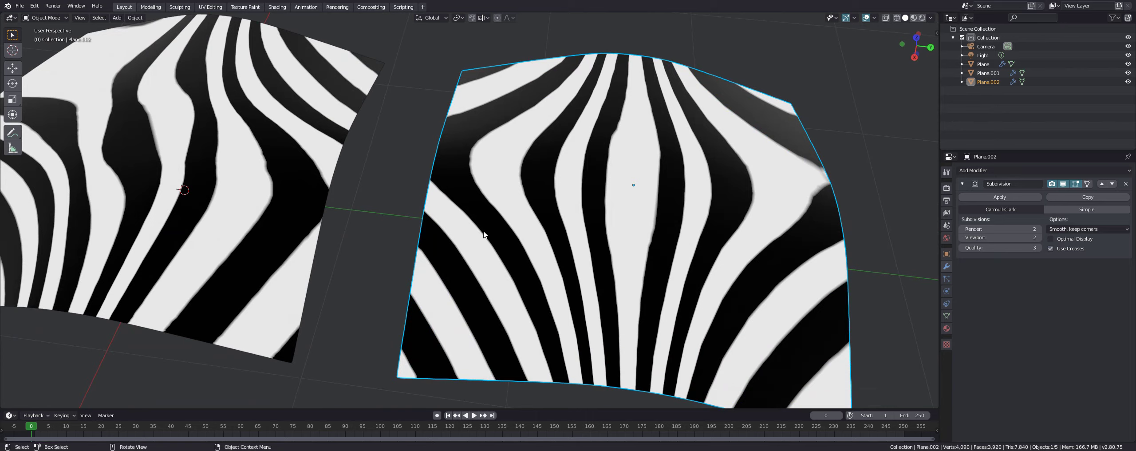
{"action": "middle_click_drag", "start_coordinate": [543, 360], "coordinate": [694, 158]}
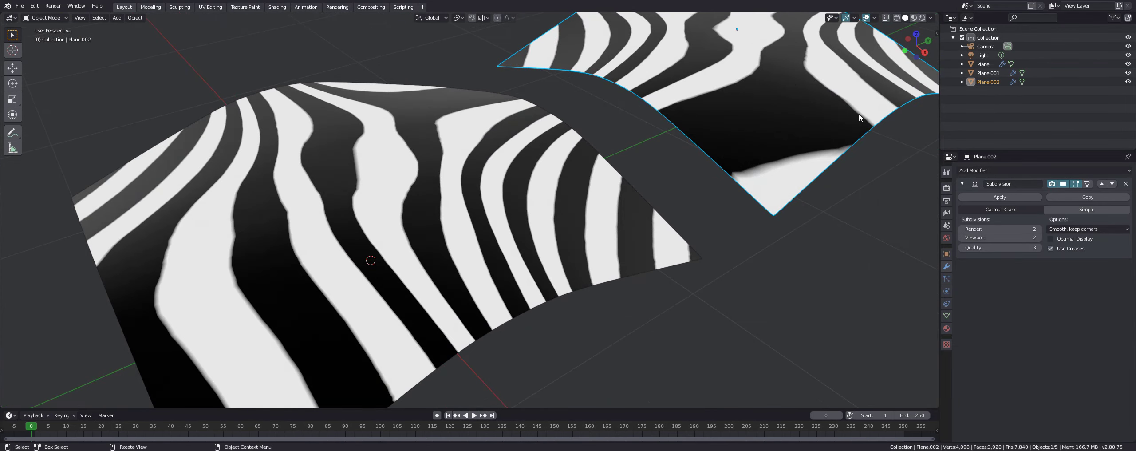
{"action": "middle_click_drag", "start_coordinate": [800, 86], "coordinate": [622, 156], "text": "shift"}
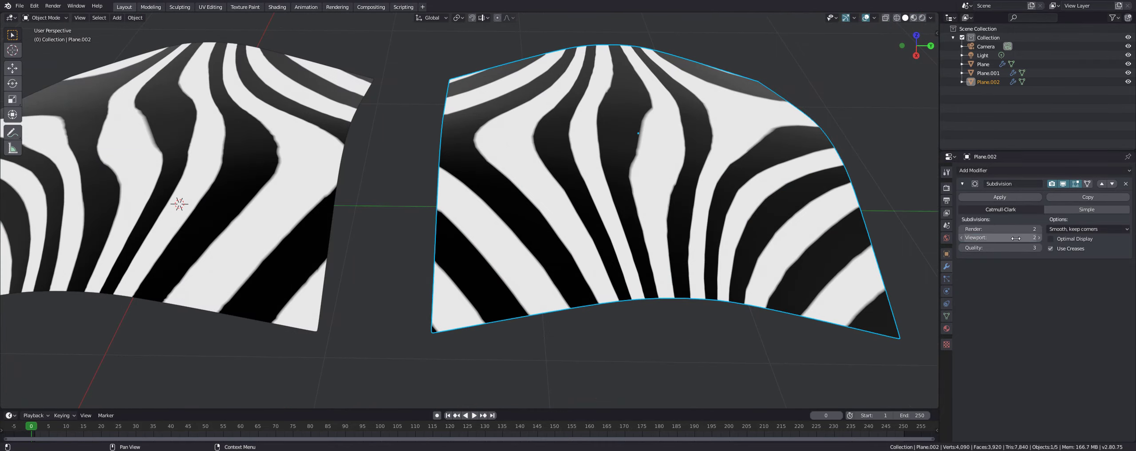
{"action": "left_click", "coordinate": [1039, 238]}
- Examine the subdivided Plane.002 in Edit Mode, comparing its zebra stripes with the mesh edges from several angles
{"action": "middle_click_drag", "start_coordinate": [608, 221], "coordinate": [553, 206]}
{"action": "middle_click_drag", "start_coordinate": [662, 230], "coordinate": [569, 224]}
{"action": "key", "text": "Tab"}
{"action": "middle_click_drag", "start_coordinate": [704, 232], "coordinate": [551, 283], "text": "shift"}
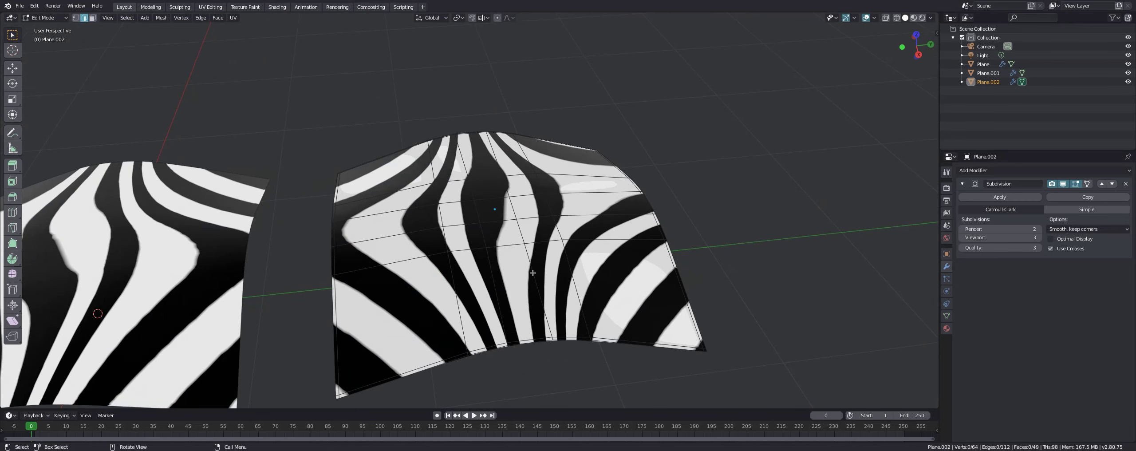
{"action": "middle_click_drag", "start_coordinate": [532, 271], "coordinate": [493, 264]}
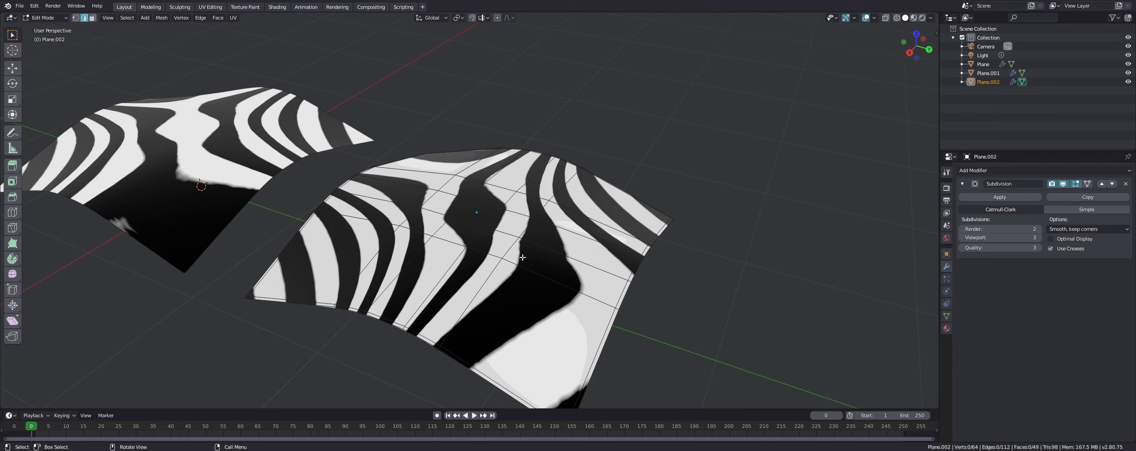
{"action": "middle_click_drag", "start_coordinate": [523, 257], "coordinate": [562, 270]}
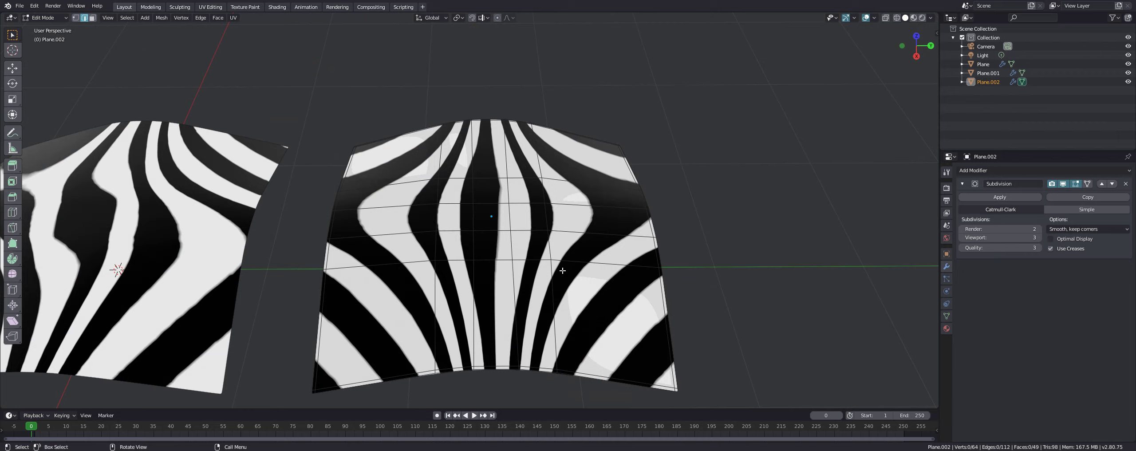
{"action": "middle_click_drag", "start_coordinate": [562, 270], "coordinate": [629, 251], "text": "shift"}
{"action": "key", "text": "Tab"}
{"action": "left_click", "coordinate": [628, 201]}
{"action": "middle_click_drag", "start_coordinate": [629, 204], "coordinate": [619, 233]}
- Lower Plane.002's viewport subdivision level to 2 and raise it to 5 to compare the surface smoothness
{"action": "left_click", "coordinate": [961, 238]}
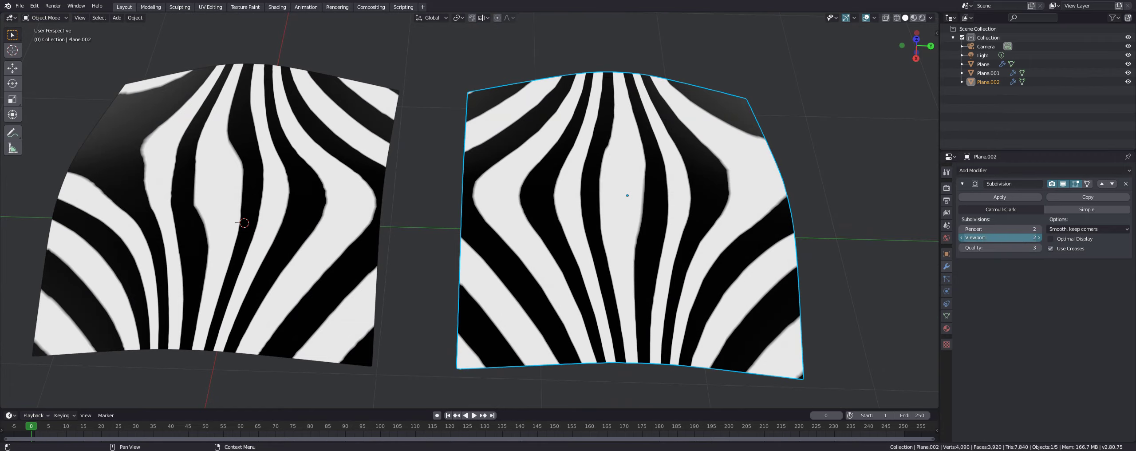
{"action": "middle_click_drag", "start_coordinate": [834, 236], "coordinate": [801, 196]}
{"action": "left_click", "coordinate": [1039, 237]}
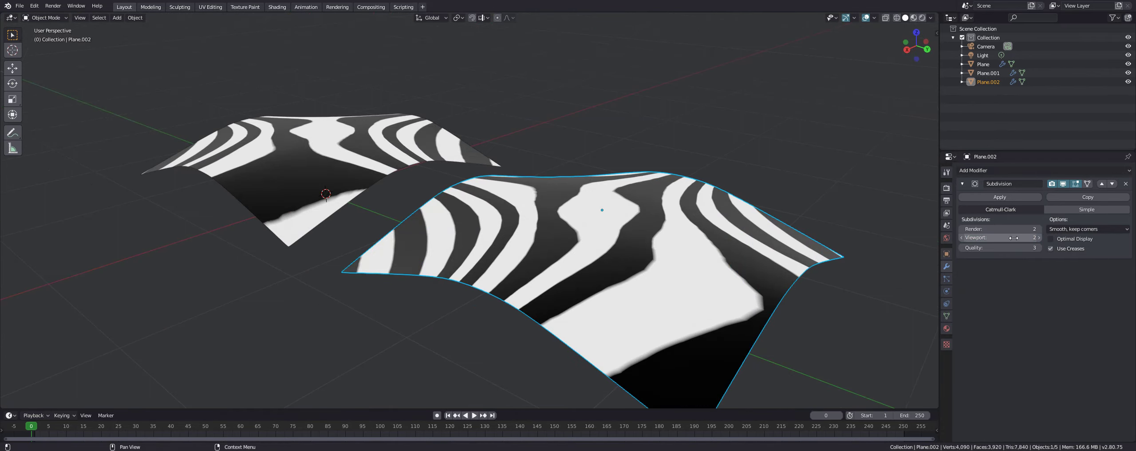
{"action": "left_click", "coordinate": [1038, 238]}
{"action": "left_click", "coordinate": [1038, 237]}
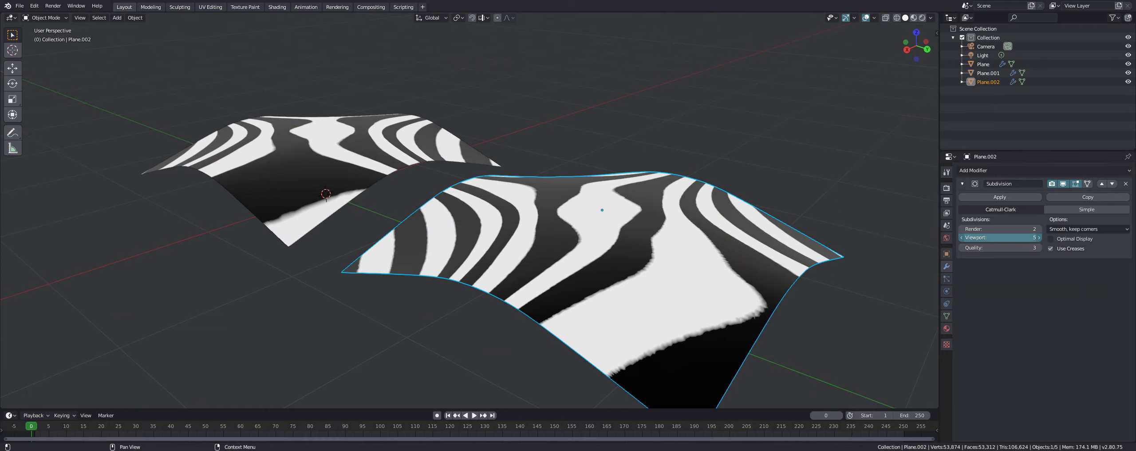
- Set Plane.002's viewport subdivision level to 3 and check its zebra stripes against the mesh edges in Edit Mode
{"action": "left_click_drag", "start_coordinate": [1017, 237], "coordinate": [1001, 238]}
{"action": "mouse_move", "coordinate": [723, 240]}
{"action": "middle_mouse_down"}
{"action": "mouse_move", "coordinate": [725, 295]}
{"action": "mouse_move", "coordinate": [767, 286]}
{"action": "mouse_move", "coordinate": [737, 237]}
{"action": "middle_mouse_up"}
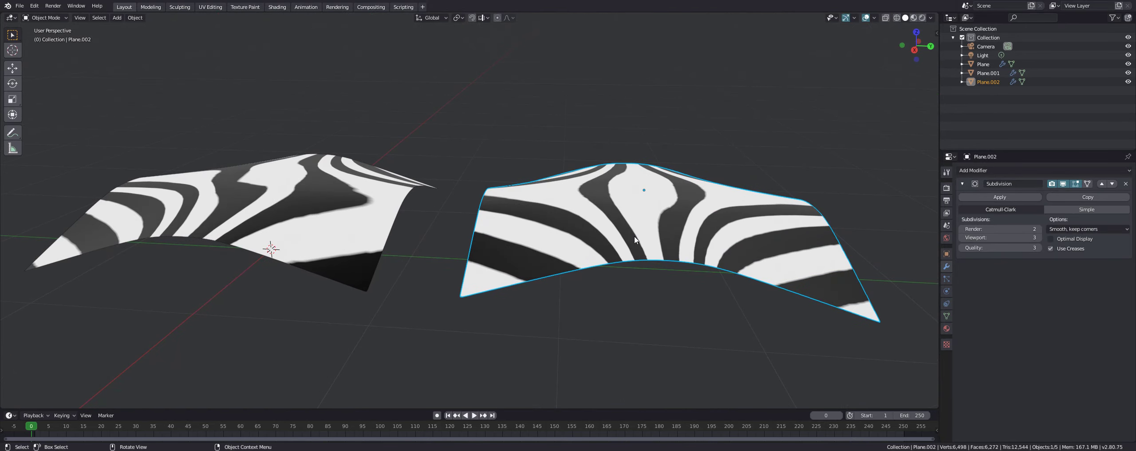
{"action": "key", "text": "Tab"}
{"action": "middle_click_drag", "start_coordinate": [636, 199], "coordinate": [640, 237]}
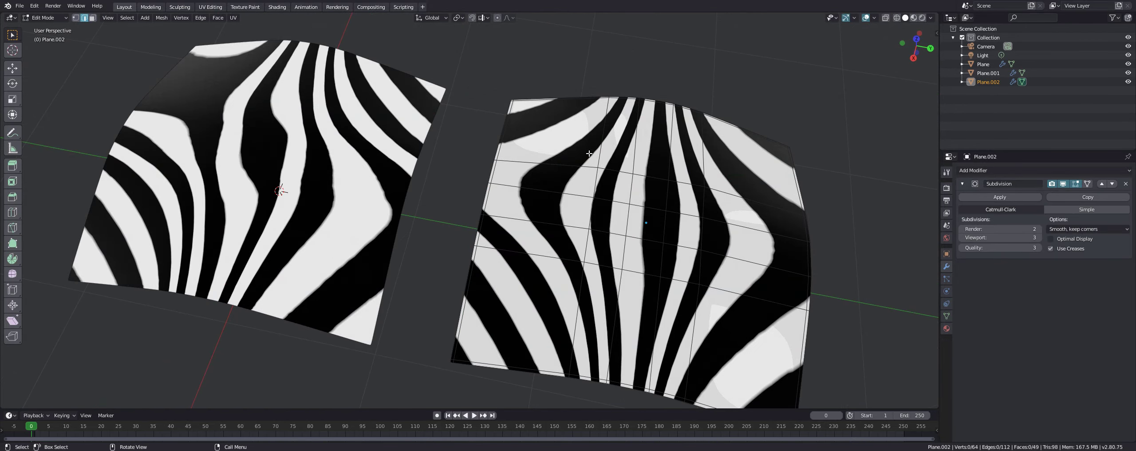
- Lower Plane.002's viewport subdivision level to 0 and raise it to 2 to compare the stripes
{"action": "left_click_drag", "start_coordinate": [999, 238], "coordinate": [979, 238]}
{"action": "middle_click_drag", "start_coordinate": [682, 200], "coordinate": [639, 148], "text": "shift"}
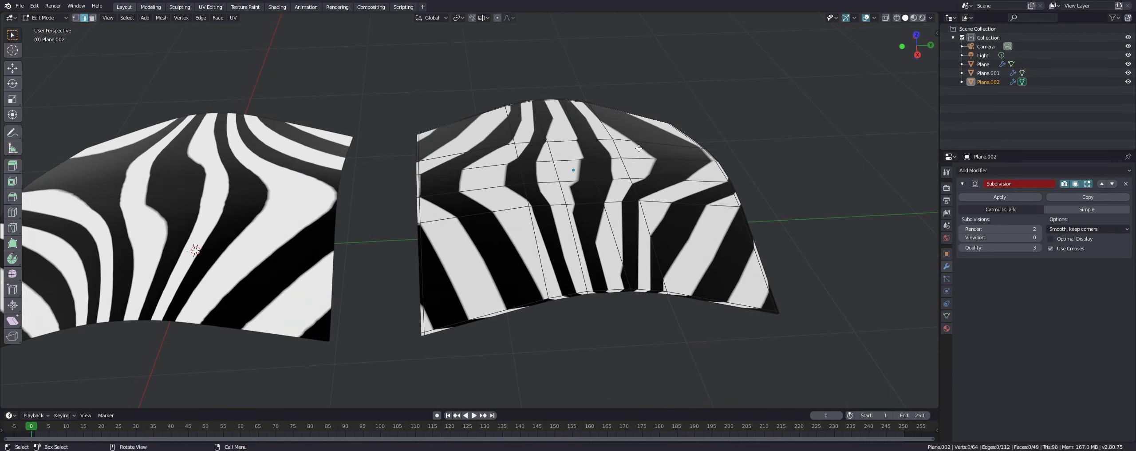
{"action": "left_click_drag", "start_coordinate": [999, 238], "coordinate": [1014, 237]}
{"action": "middle_click_drag", "start_coordinate": [661, 180], "coordinate": [628, 174]}
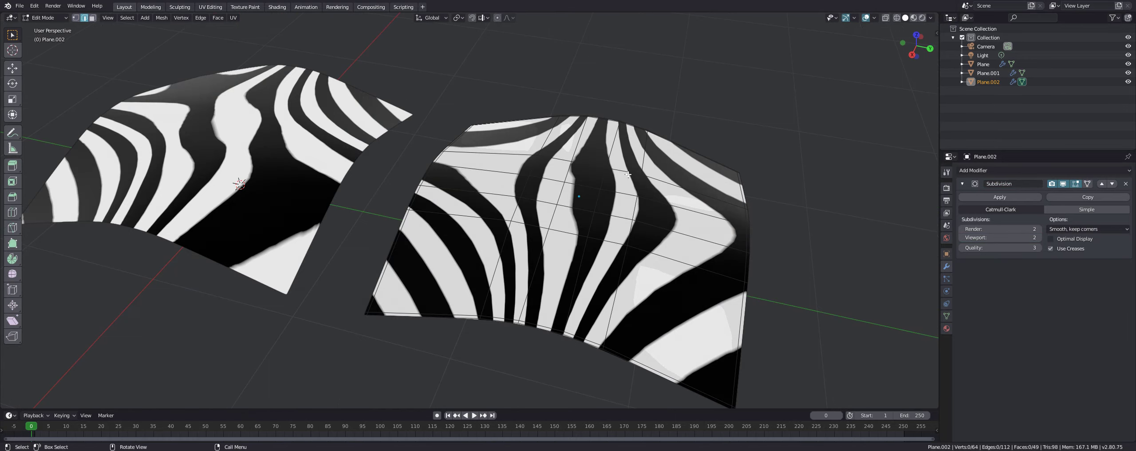
- Examine Plane.002's stripes with and without its editing mesh, and reframe it to view both planes from above
{"action": "key", "text": "Tab"}
{"action": "middle_click_drag", "start_coordinate": [624, 129], "coordinate": [611, 171]}
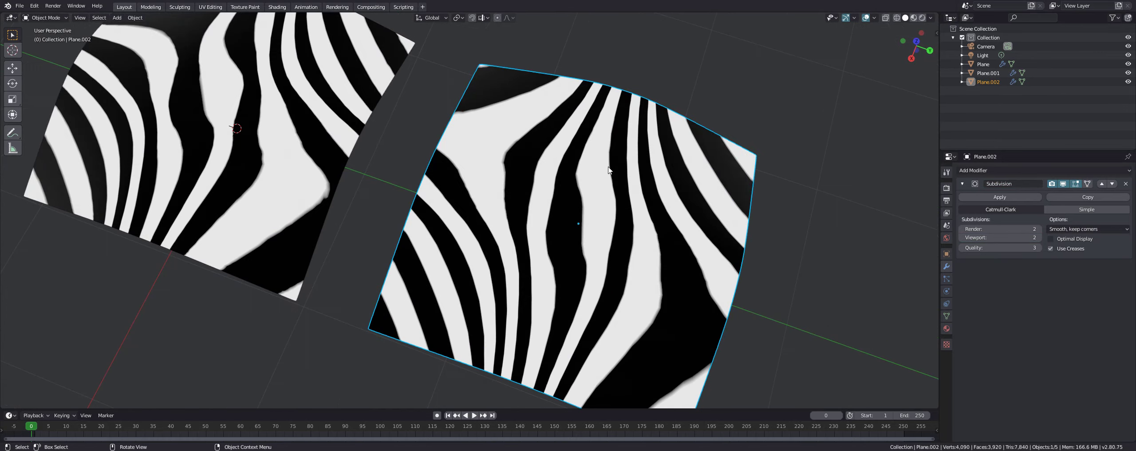
{"action": "key", "text": "Tab"}
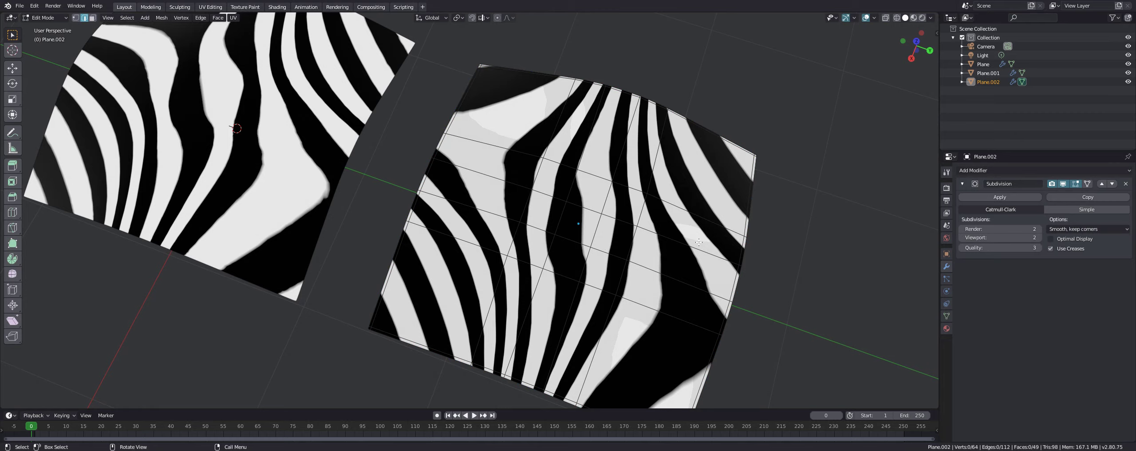
{"action": "middle_click_drag", "start_coordinate": [667, 254], "coordinate": [239, 66]}
{"action": "key", "text": "Tab"}
{"action": "middle_click_drag", "start_coordinate": [395, 119], "coordinate": [927, 134], "text": "shift"}
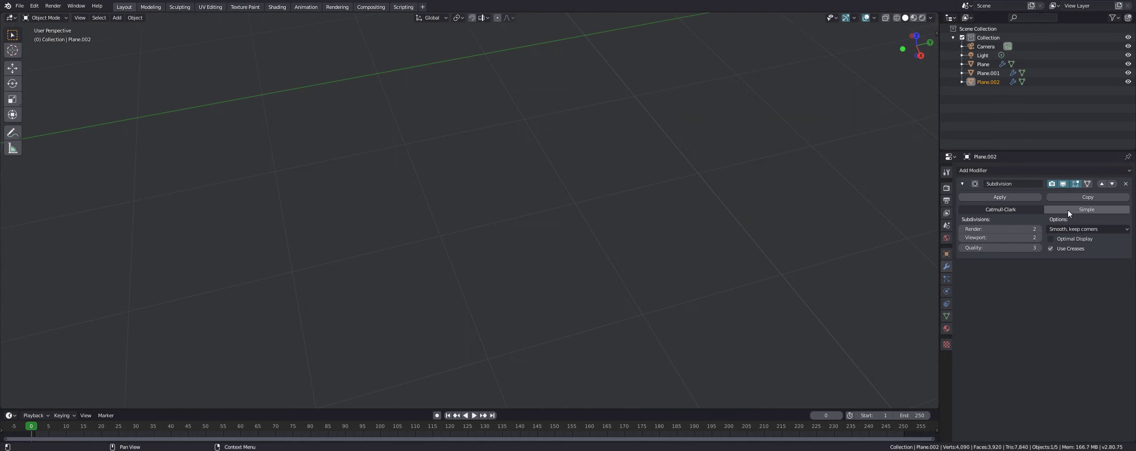
{"action": "middle_click_drag", "start_coordinate": [914, 187], "coordinate": [767, 163]}
{"action": "key", "text": "KP_Decimal"}
{"action": "middle_click_drag", "start_coordinate": [612, 109], "coordinate": [593, 152]}
{"action": "middle_click_drag", "start_coordinate": [593, 152], "coordinate": [334, 226], "text": "shift"}
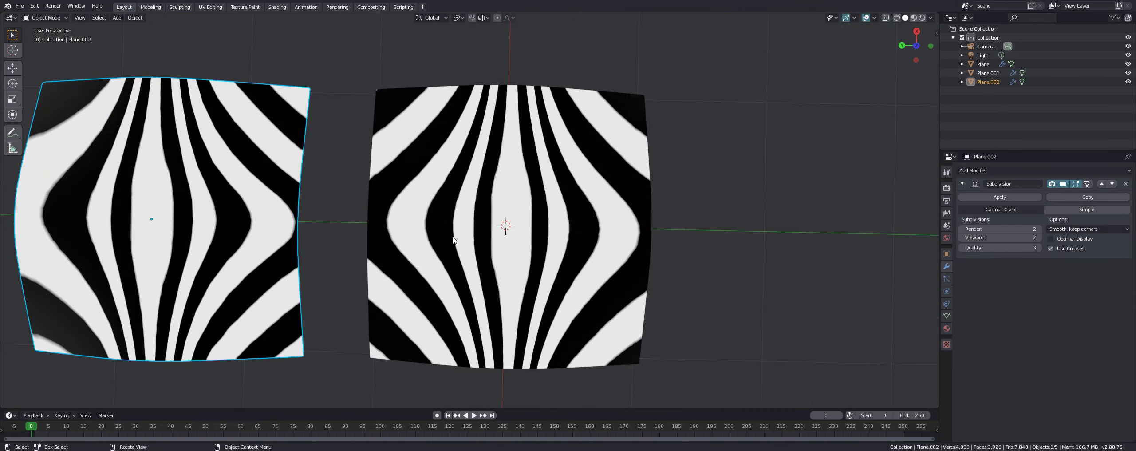
- Compare the stripe flow of both planes from oblique and head-on angles, checking Plane.002's mesh in Edit Mode
{"action": "middle_click_drag", "start_coordinate": [617, 233], "coordinate": [648, 221]}
{"action": "key", "text": "Tab"}
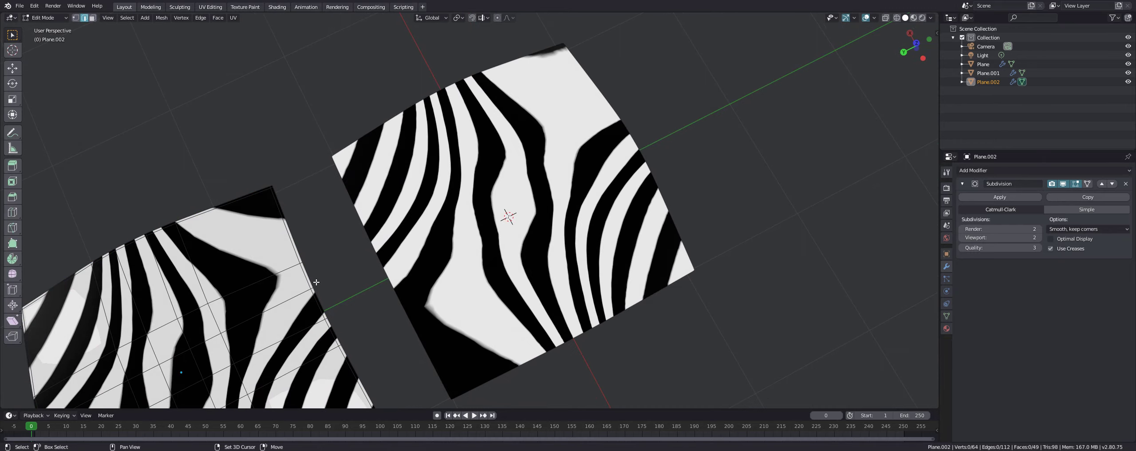
{"action": "middle_click_drag", "start_coordinate": [328, 284], "coordinate": [537, 272], "text": "shift"}
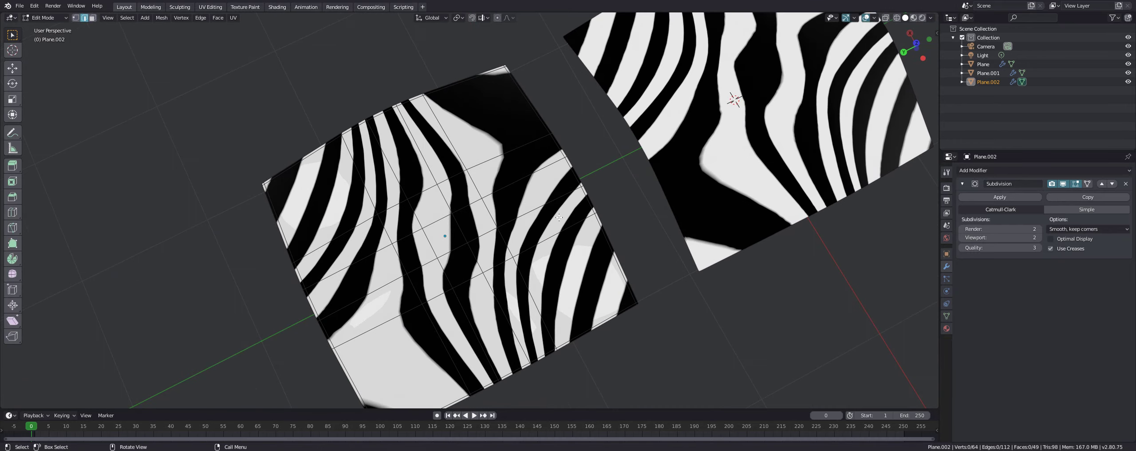
{"action": "key", "text": "Tab"}
{"action": "middle_click_drag", "start_coordinate": [578, 208], "coordinate": [508, 268]}
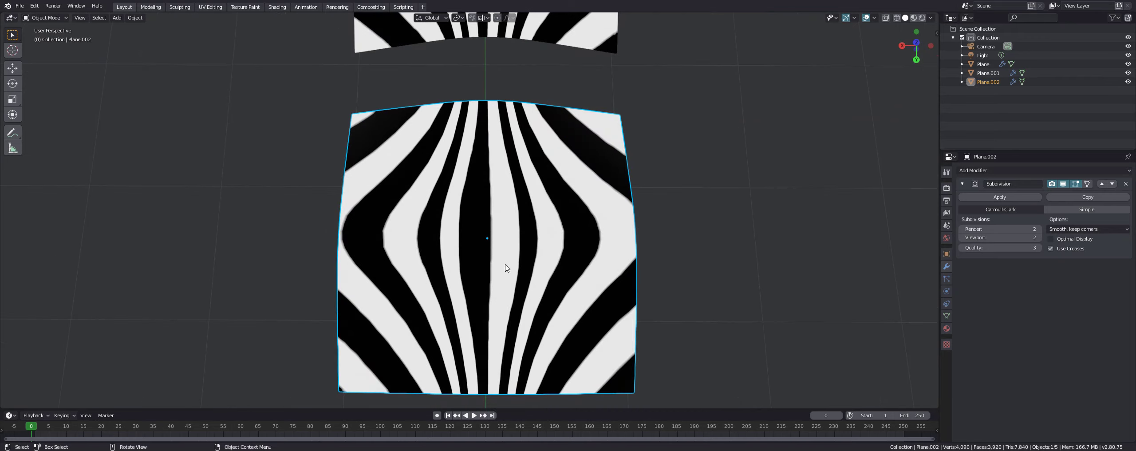
{"action": "middle_click_drag", "start_coordinate": [494, 134], "coordinate": [410, 219]}
- Switch Plane.002 to vertex editing and slide two neighbouring interior vertices along their edges towards the side facing the other plane
{"action": "key", "text": "Tab"}
{"action": "middle_click_drag", "start_coordinate": [540, 190], "coordinate": [513, 264]}
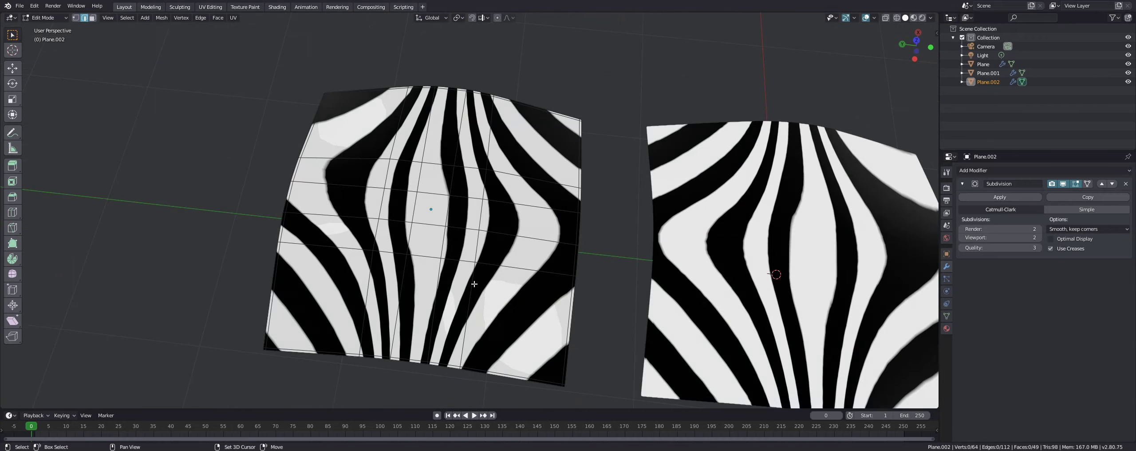
{"action": "key", "text": "ctrl+Tab"}
{"action": "key", "text": "4"}
{"action": "left_click", "coordinate": [511, 208]}
{"action": "key", "text": "shift+v"}
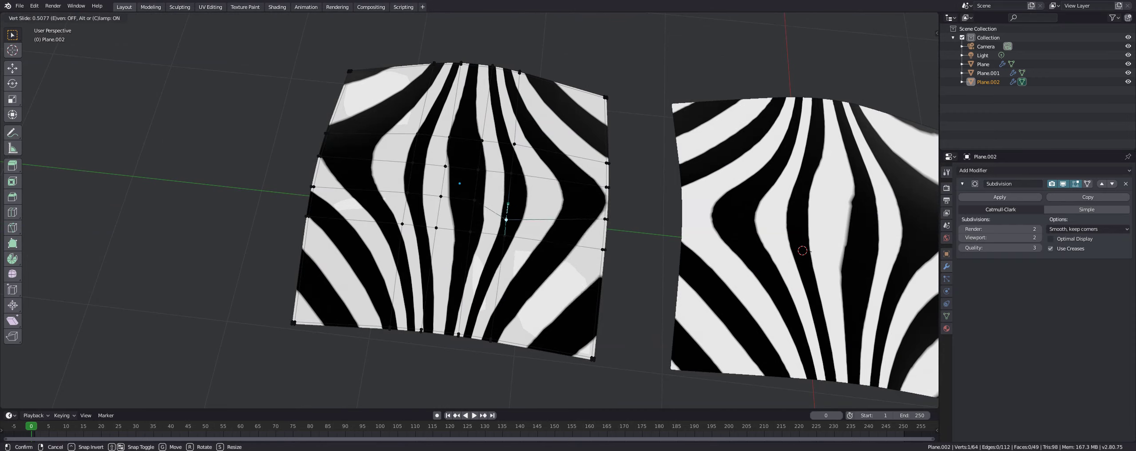
{"action": "left_click", "coordinate": [547, 173]}
{"action": "left_click", "coordinate": [515, 143]}
{"action": "key", "text": "shift+v"}
{"action": "left_click", "coordinate": [579, 154]}
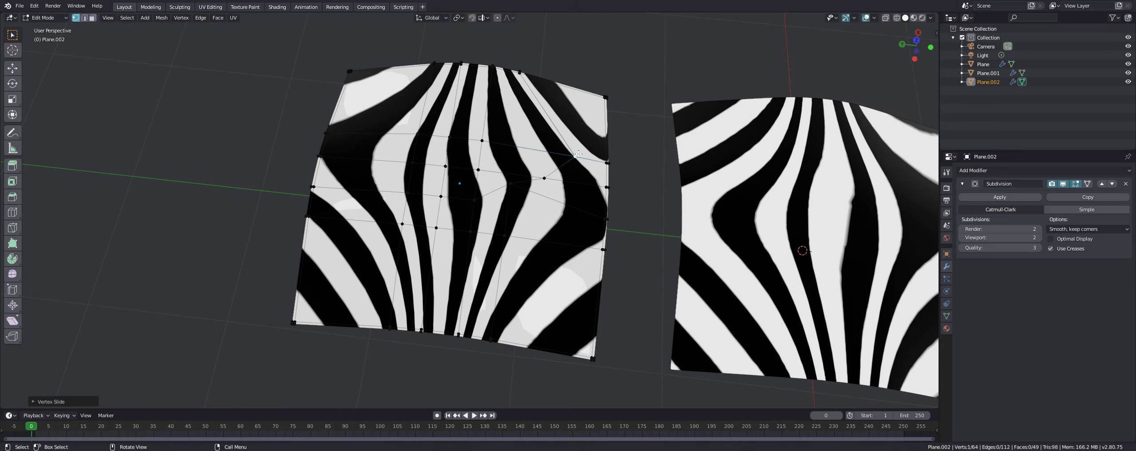
- Examine how the slid vertices affect Plane.002's zebra stripes, comparing both planes from several angles in Object and Edit Mode
{"action": "key", "text": "Tab"}
{"action": "middle_click_drag", "start_coordinate": [590, 130], "coordinate": [397, 276]}
{"action": "key", "text": "Tab"}
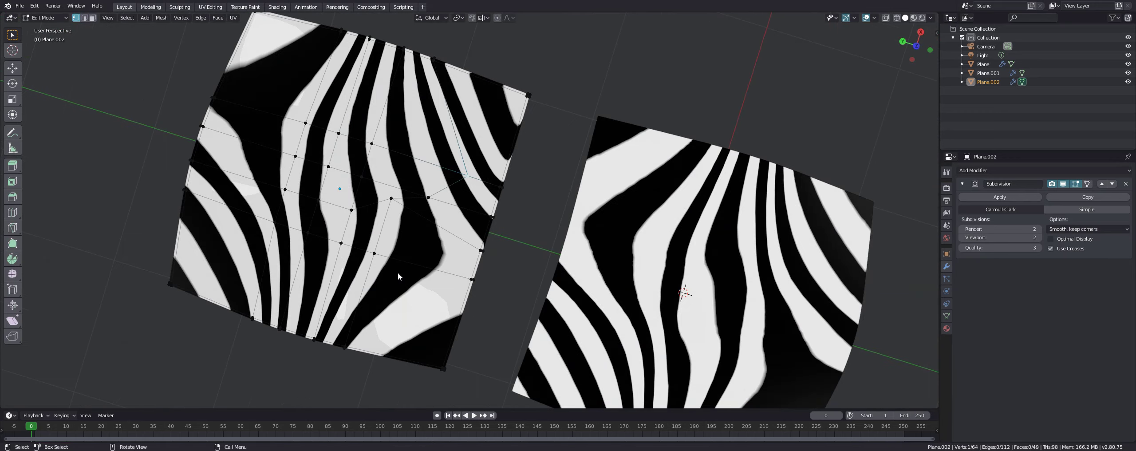
{"action": "key", "text": "Tab"}
{"action": "middle_click_drag", "start_coordinate": [408, 233], "coordinate": [461, 226]}
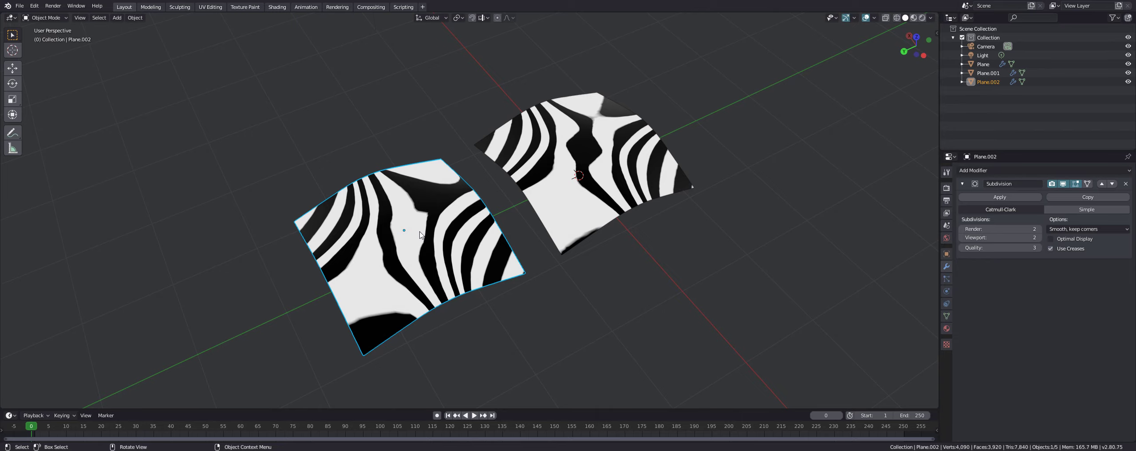
{"action": "middle_click_drag", "start_coordinate": [420, 235], "coordinate": [393, 230]}
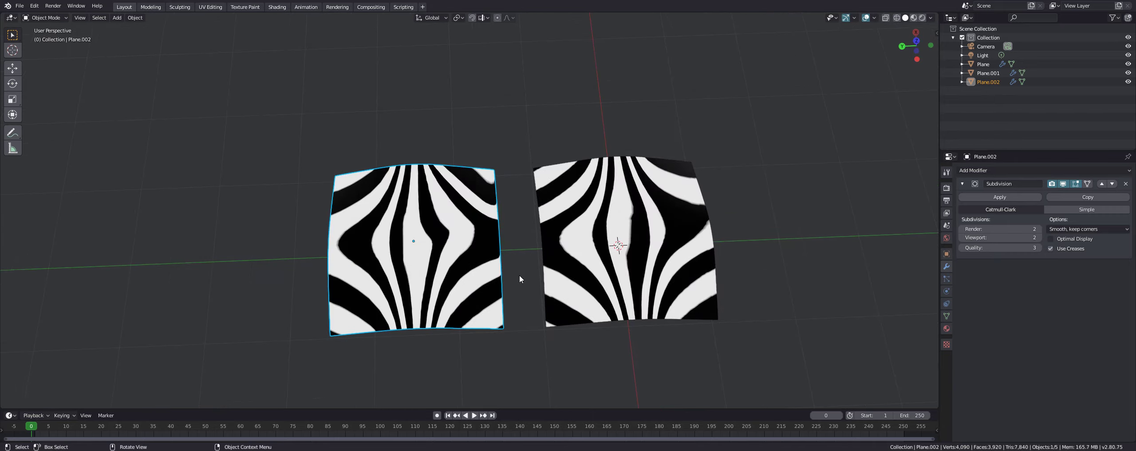
{"action": "key", "text": "Tab"}
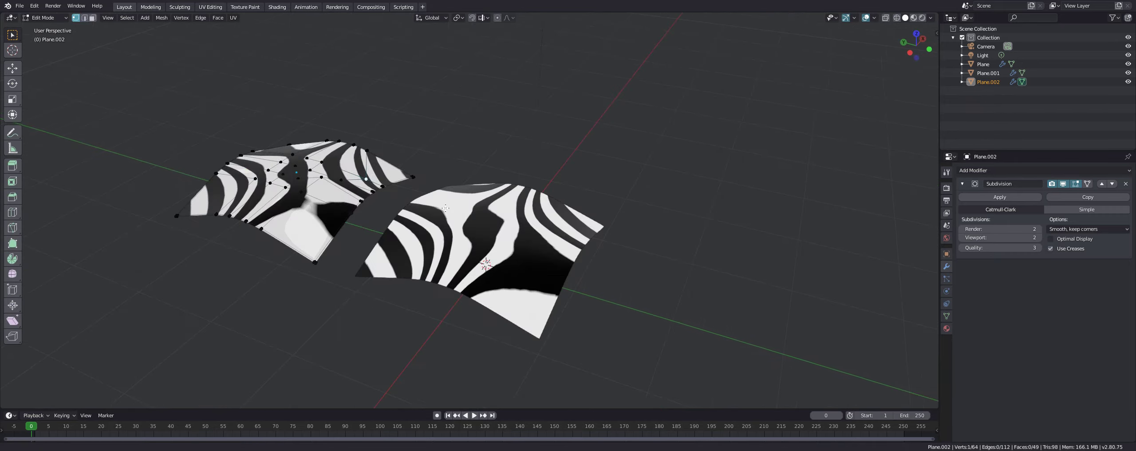
{"action": "key", "text": "Tab"}
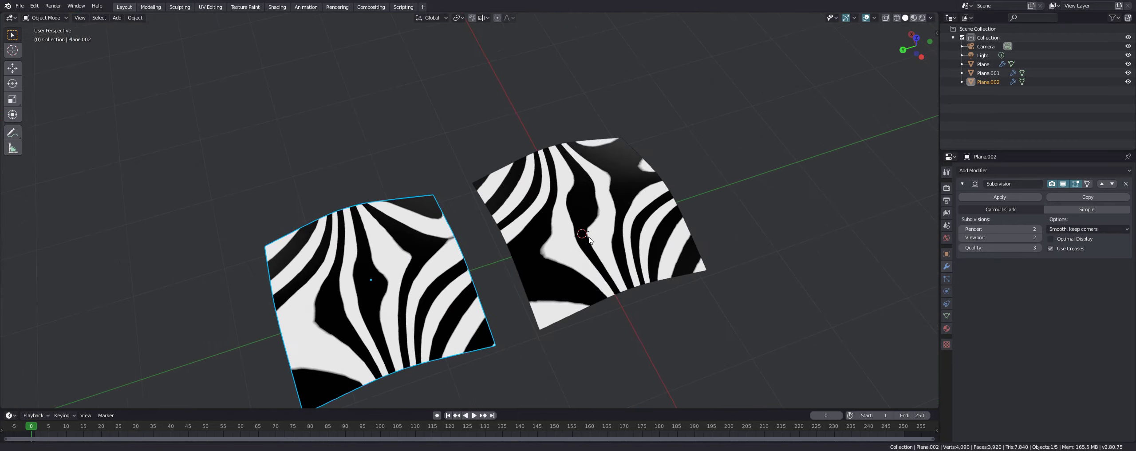